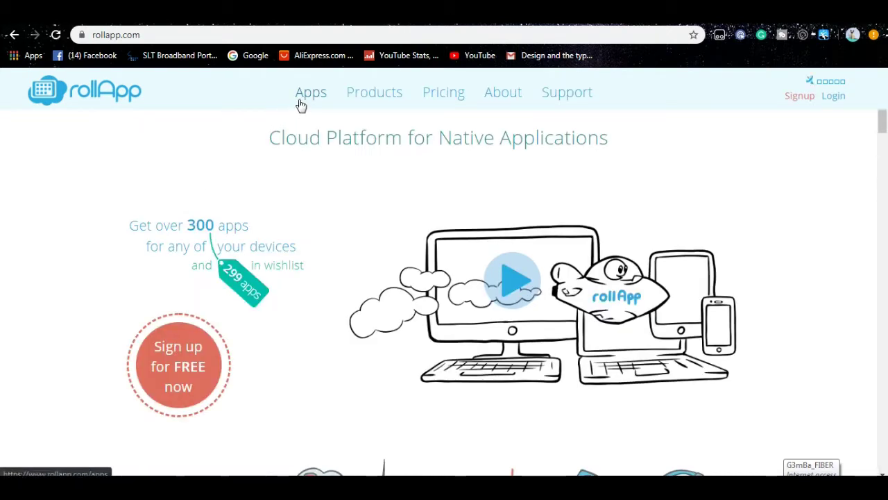
# Find Sweet Home 3D among rollApp's Graphics applications and open its page.
pyautogui.click(299, 104)
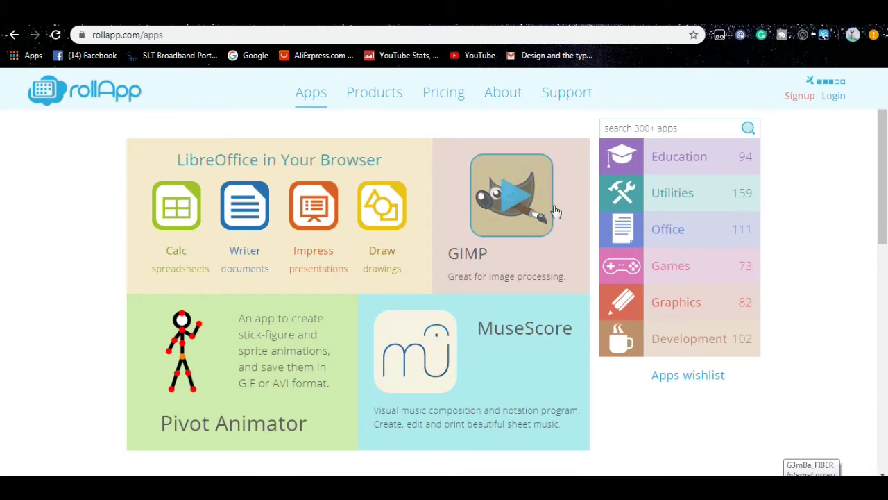
pyautogui.click(664, 303)
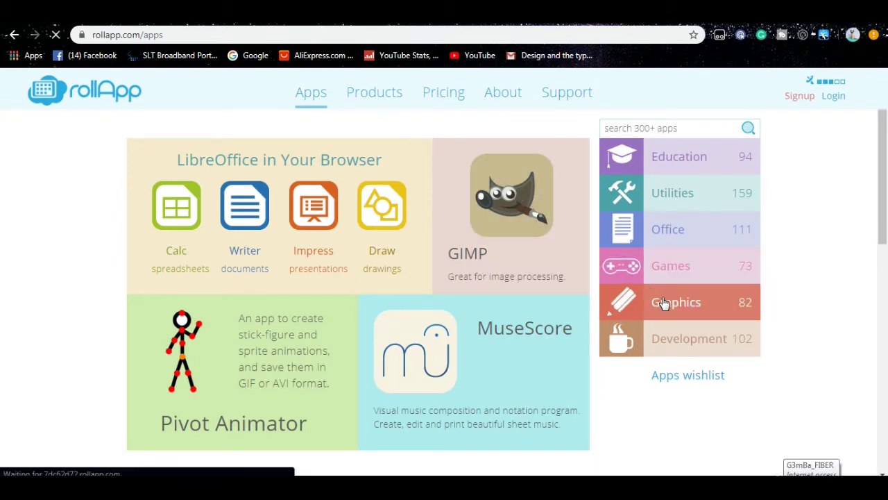
pyautogui.scroll(-1, 608, 314)
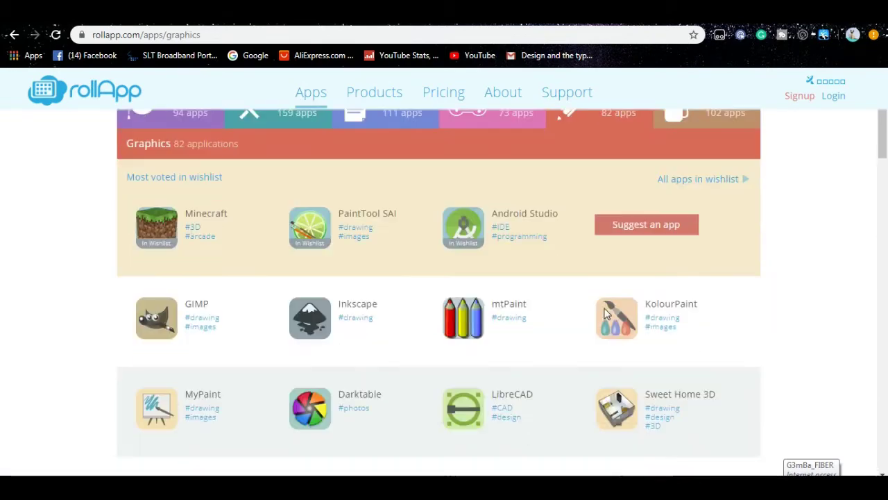
pyautogui.scroll(-3, 603, 314)
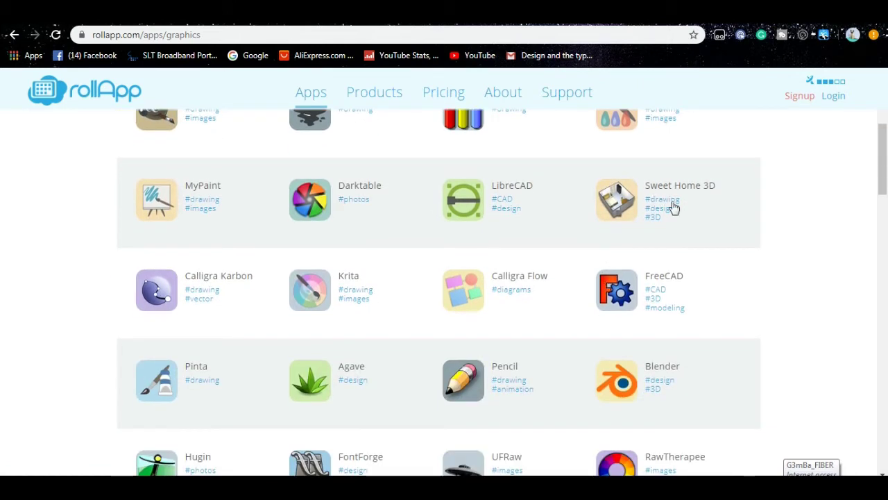
pyautogui.click(674, 196)
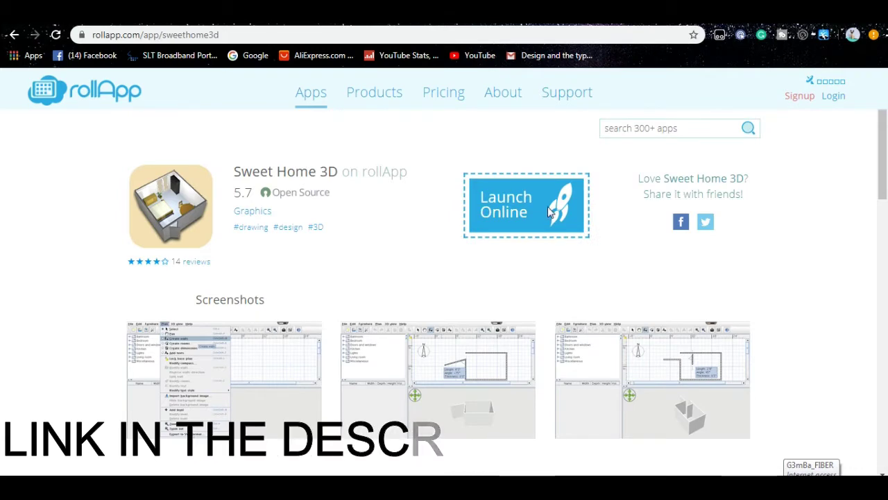
# Launch Sweet Home 3D online, signing in with a Google account and continuing with limited capabilities.
pyautogui.click(547, 206)
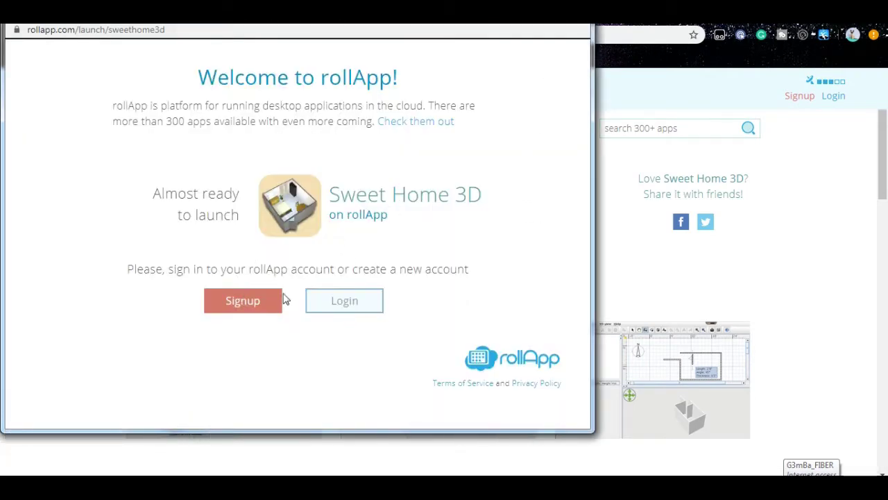
pyautogui.click(323, 299)
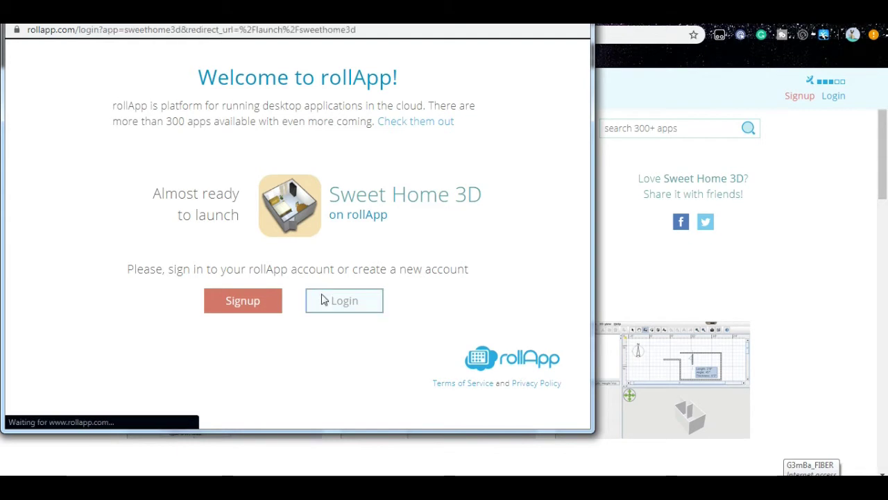
pyautogui.click(208, 168)
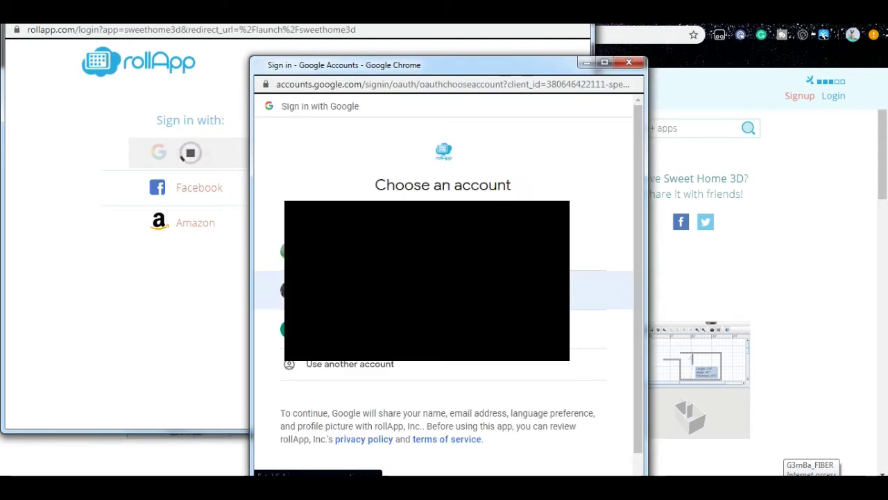
pyautogui.click(428, 289)
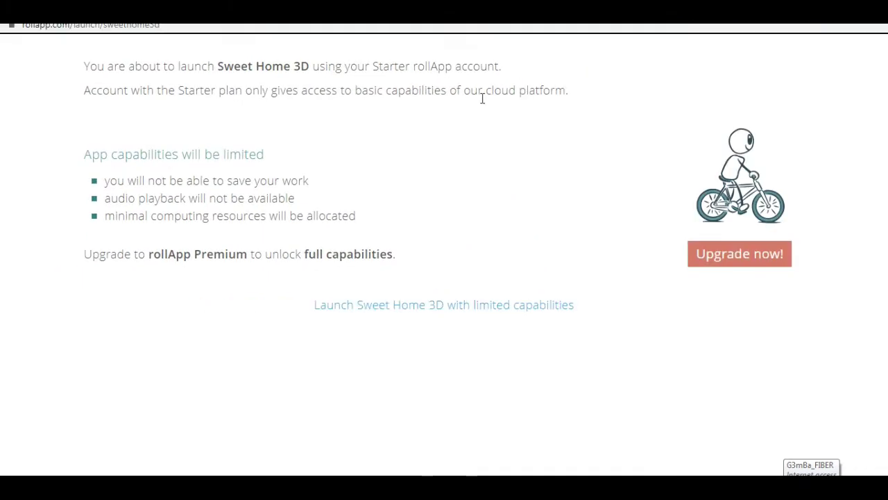
pyautogui.click(352, 311)
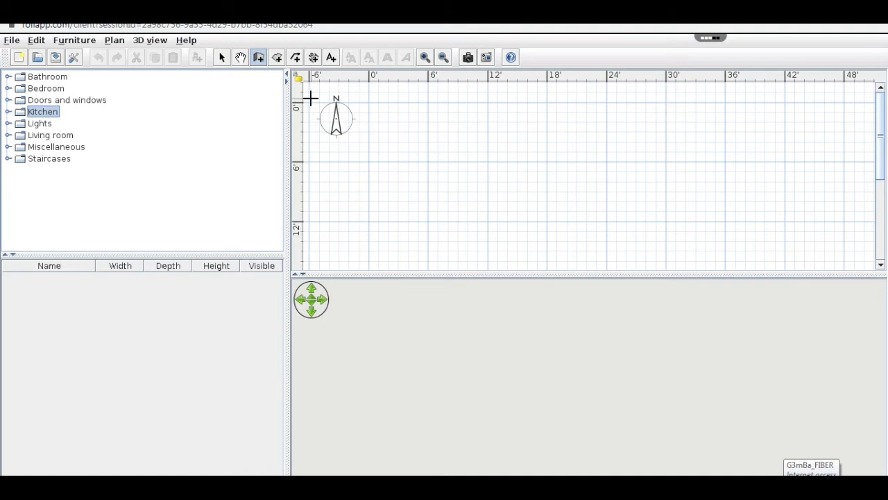
# Draw an L-shaped room about 30 ft wide and 12 ft deep, with a 12 ft wide southwest wing extending about 6 ft further south.
pyautogui.click(277, 57)
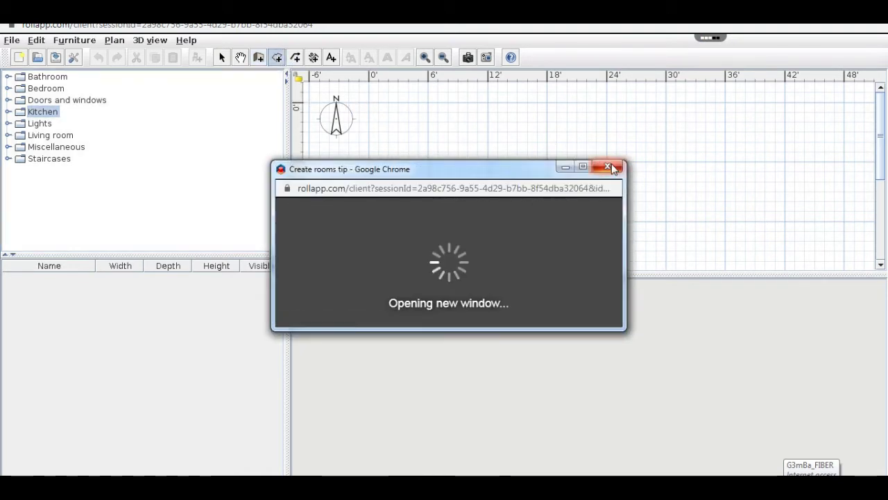
pyautogui.click(611, 168)
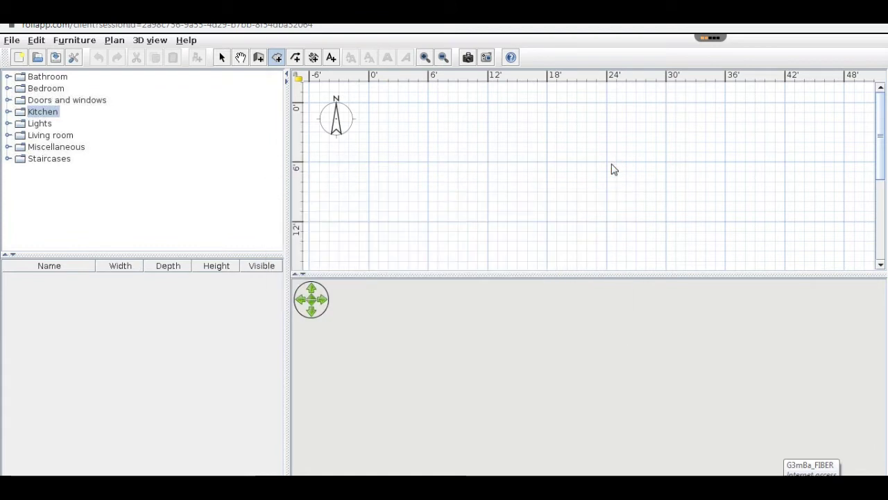
pyautogui.click(371, 108)
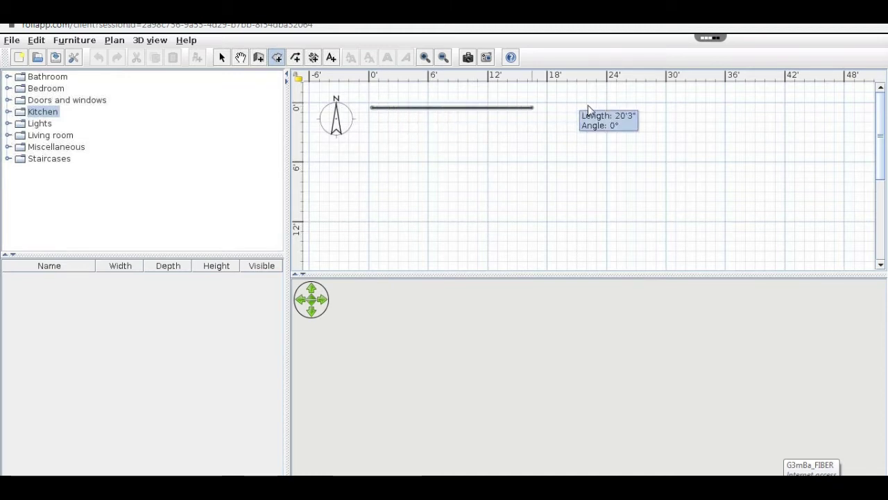
pyautogui.click(667, 109)
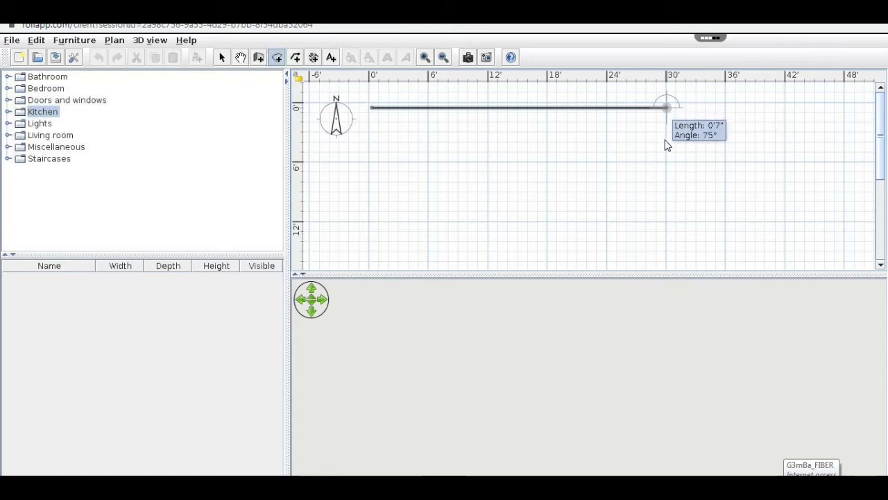
pyautogui.click(666, 223)
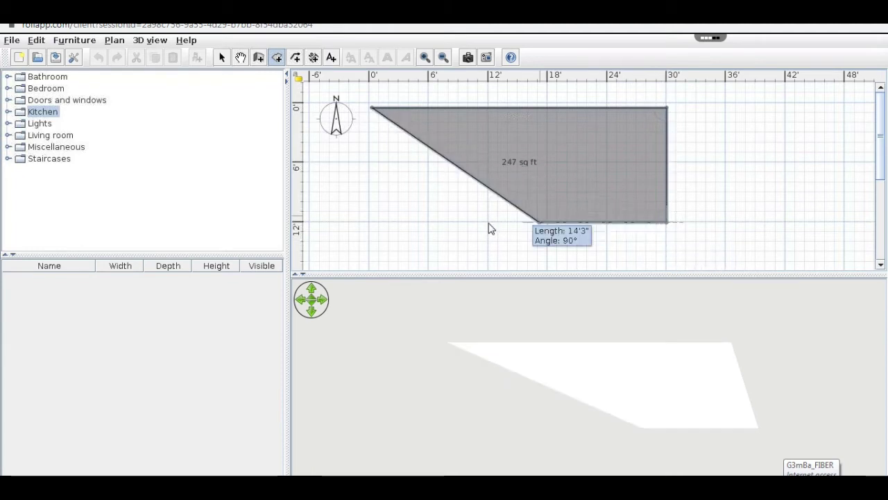
pyautogui.click(488, 223)
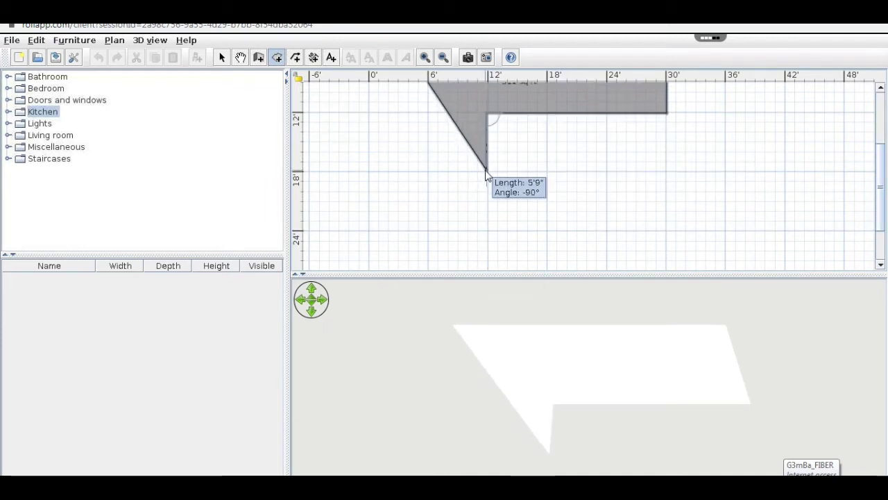
pyautogui.click(487, 170)
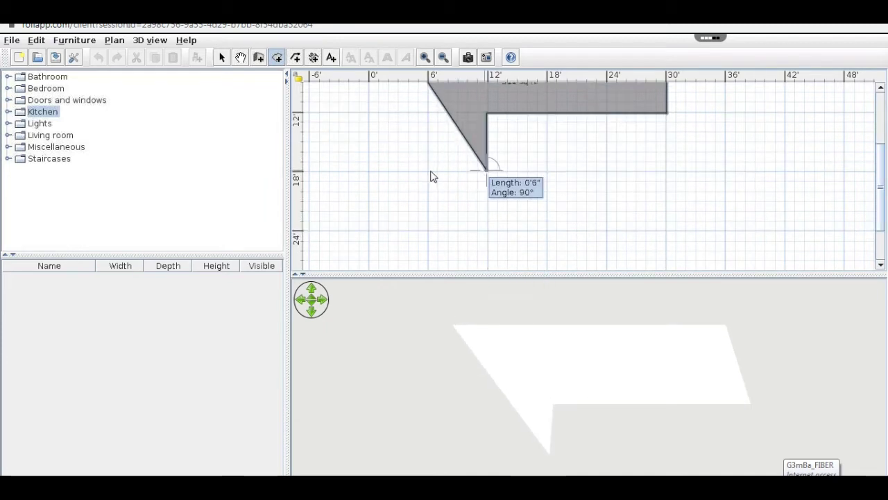
pyautogui.click(372, 172)
pyautogui.scroll(3, 372, 172)
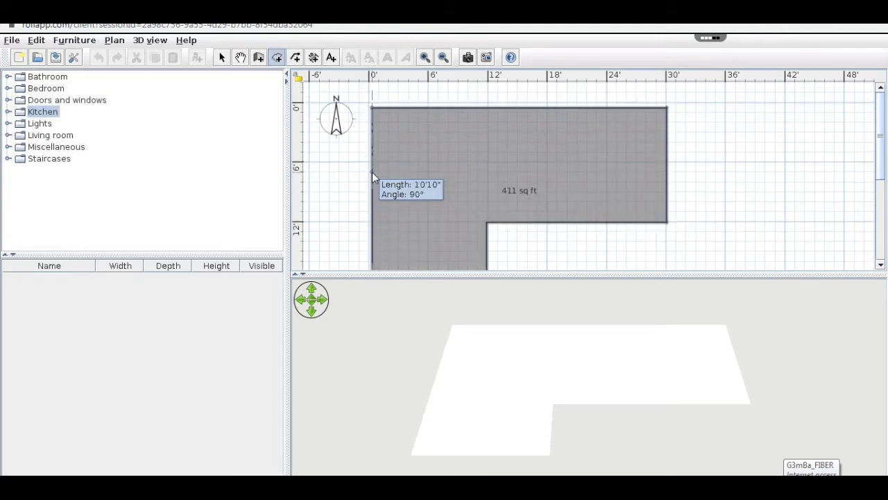
pyautogui.click(372, 110)
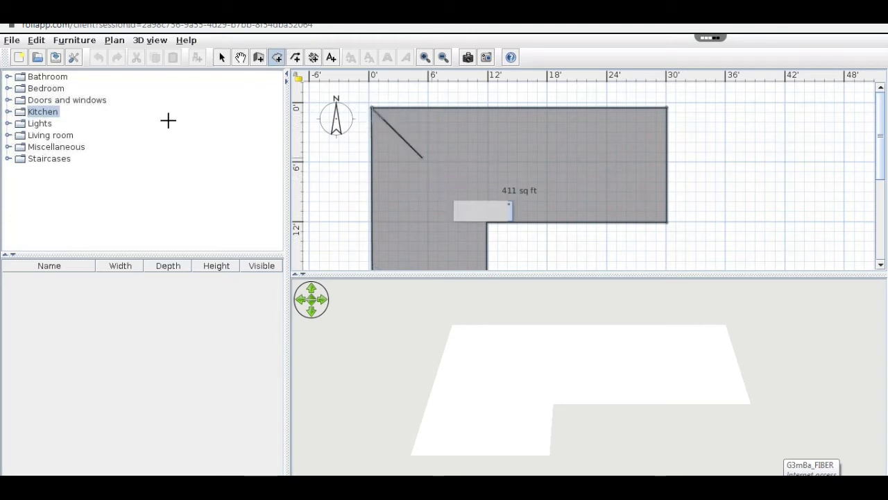
pyautogui.doubleClick(370, 109)
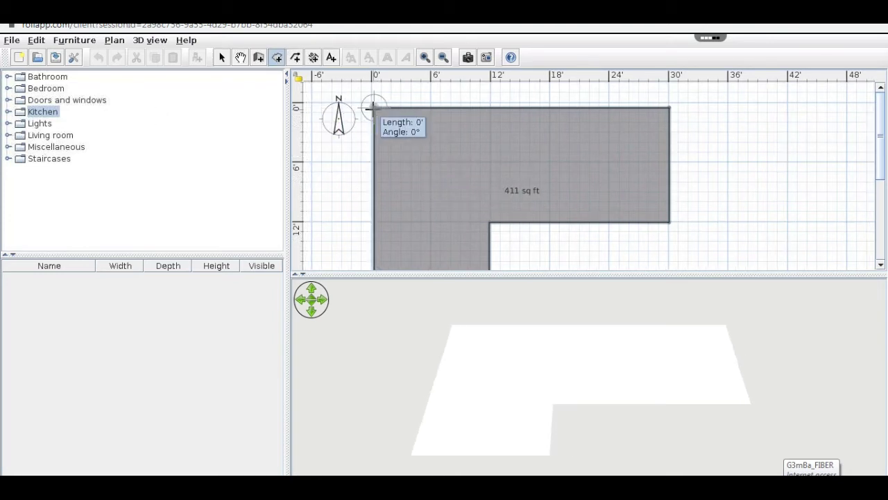
# Create 3-inch-thick walls around the whole outline of the L-shaped room, closing them at the northwest corner.
pyautogui.click(260, 61)
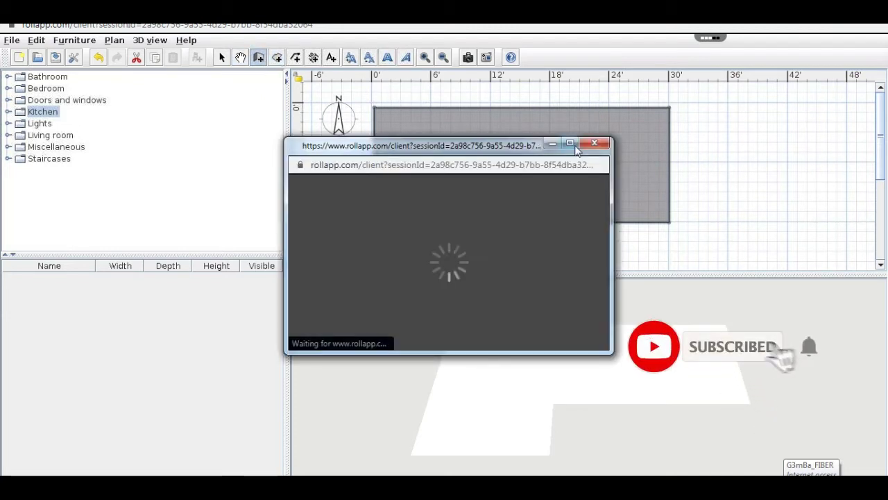
pyautogui.click(374, 107)
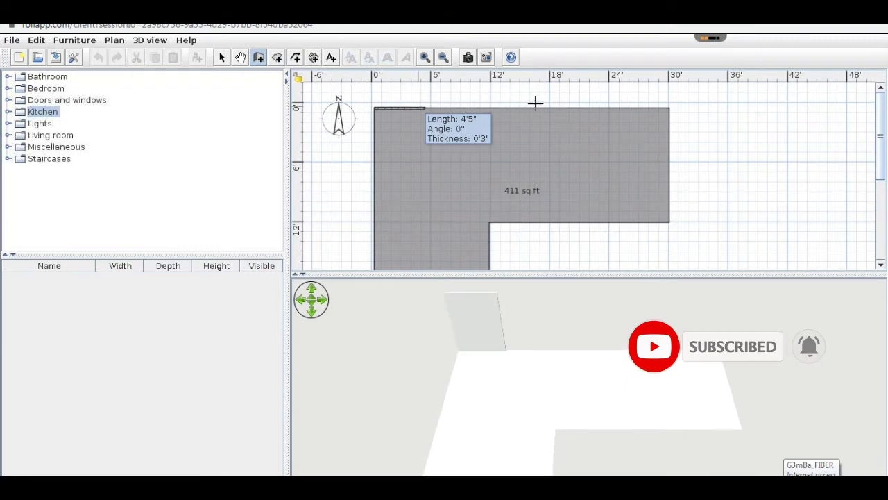
pyautogui.click(670, 108)
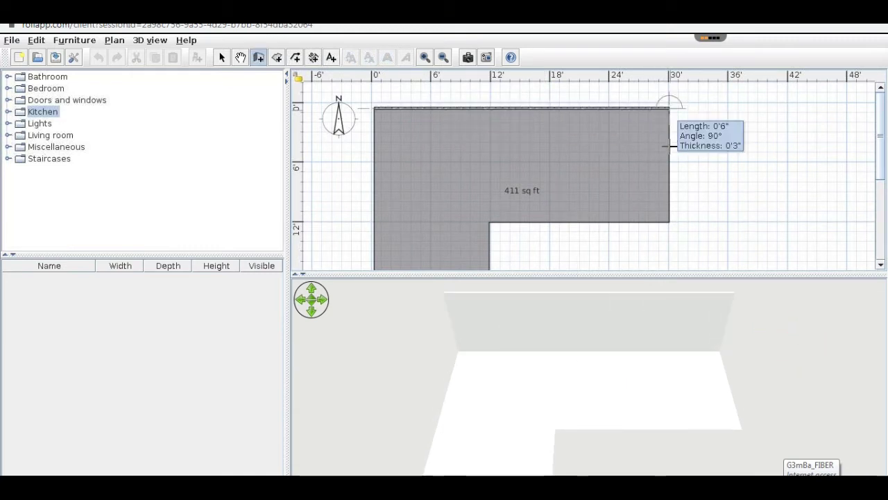
pyautogui.click(671, 223)
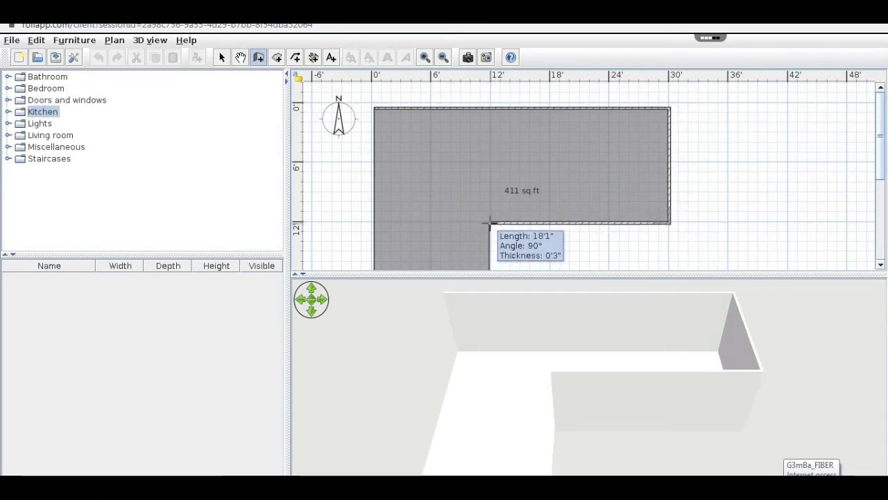
pyautogui.doubleClick(490, 223)
pyautogui.click(490, 224)
pyautogui.scroll(-3, 490, 224)
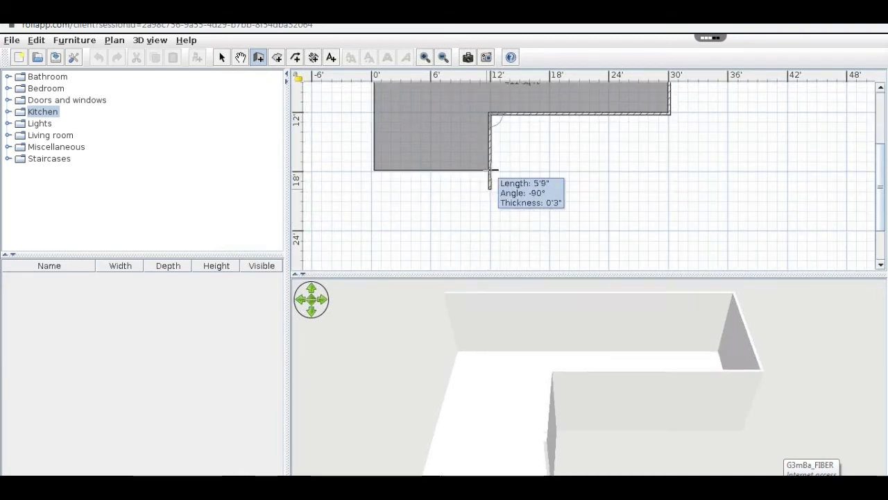
pyautogui.click(491, 170)
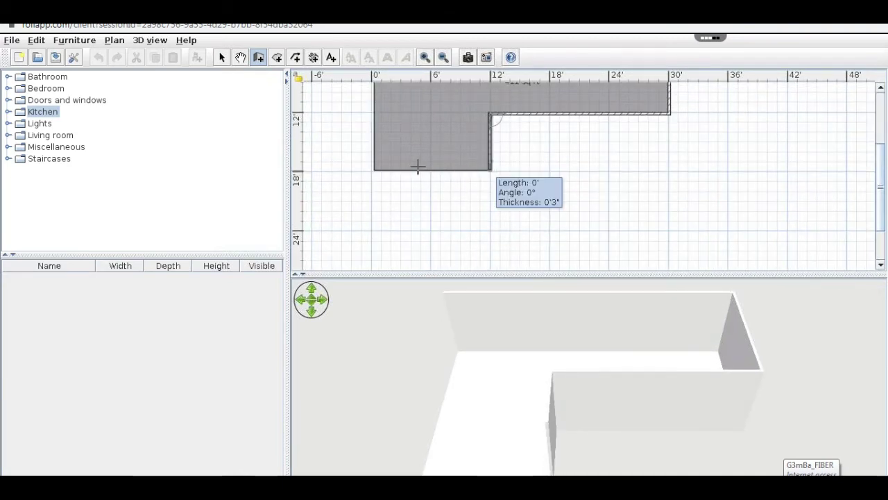
pyautogui.click(373, 170)
pyautogui.scroll(3, 372, 172)
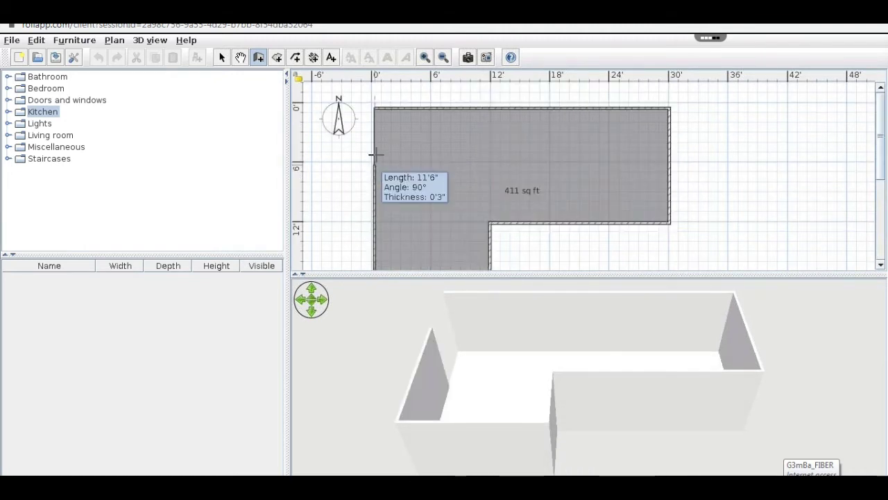
pyautogui.click(374, 106)
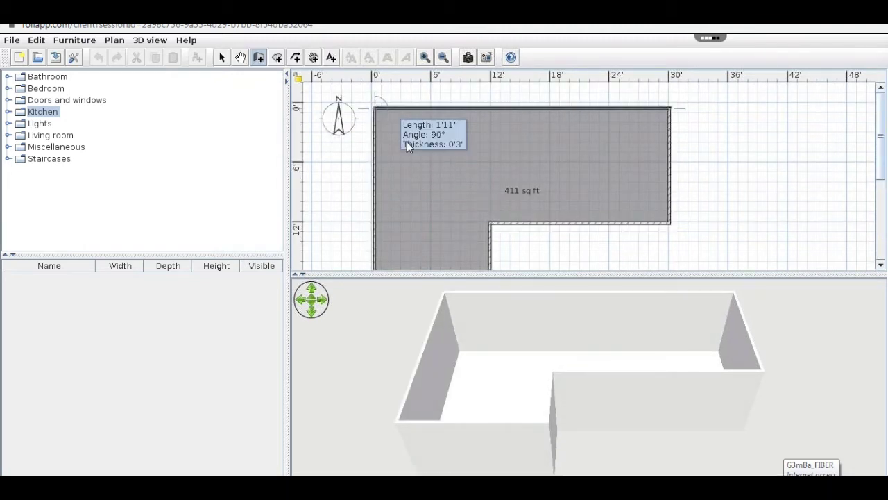
pyautogui.click(375, 108)
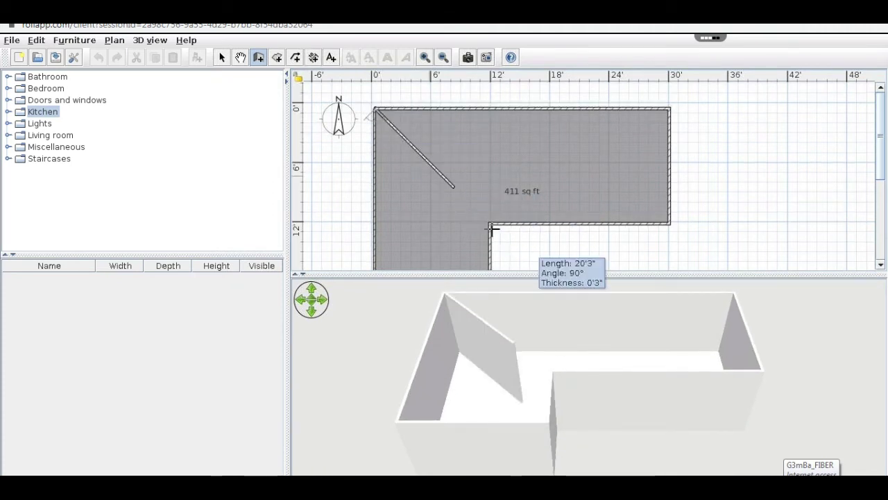
pyautogui.doubleClick(375, 109)
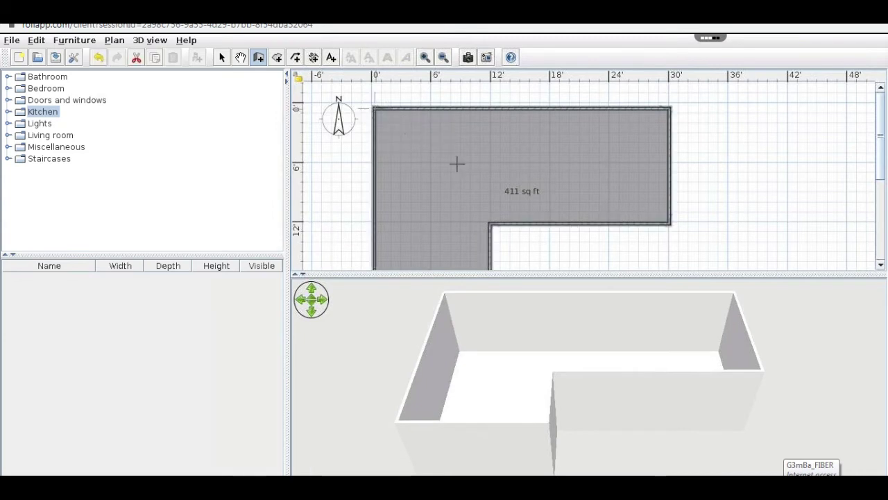
# Draw partition walls from the L's inner corner about 6 ft north, then about 11 ft 7 in west to the outer wall.
pyautogui.click(490, 224)
pyautogui.scroll(-3, 498, 206)
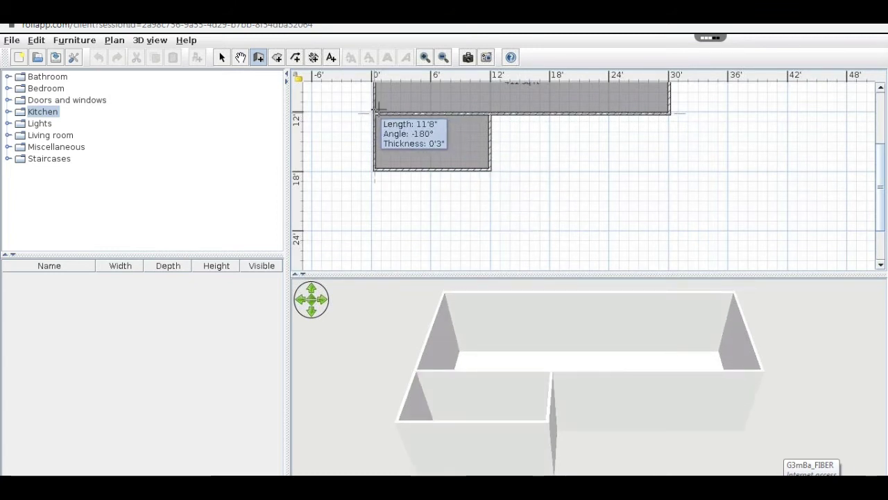
pyautogui.scroll(3, 465, 132)
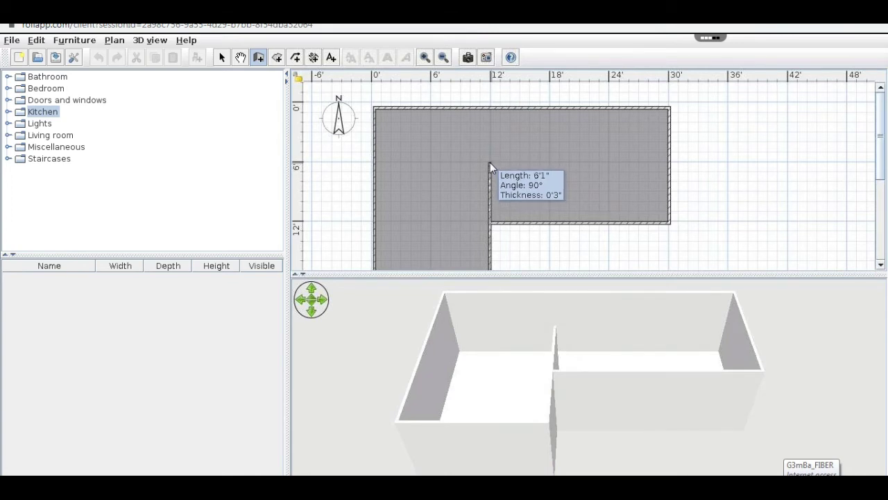
pyautogui.click(490, 163)
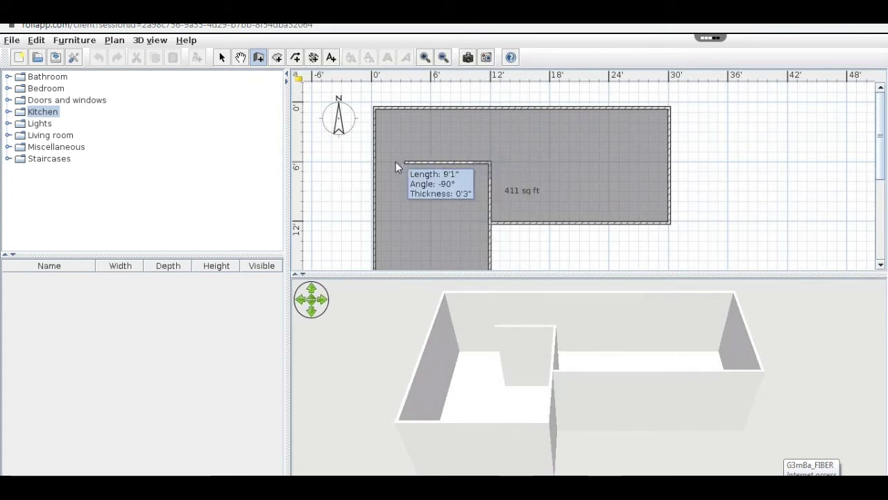
pyautogui.click(375, 162)
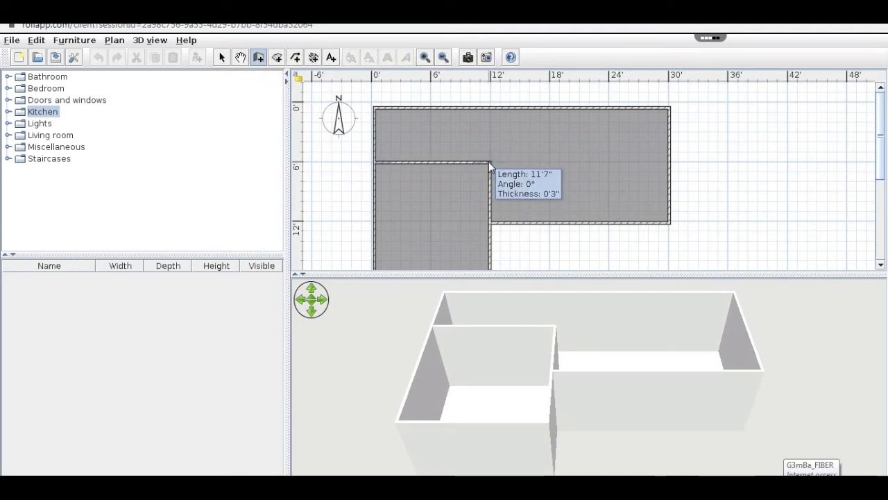
pyautogui.scroll(-2, 488, 162)
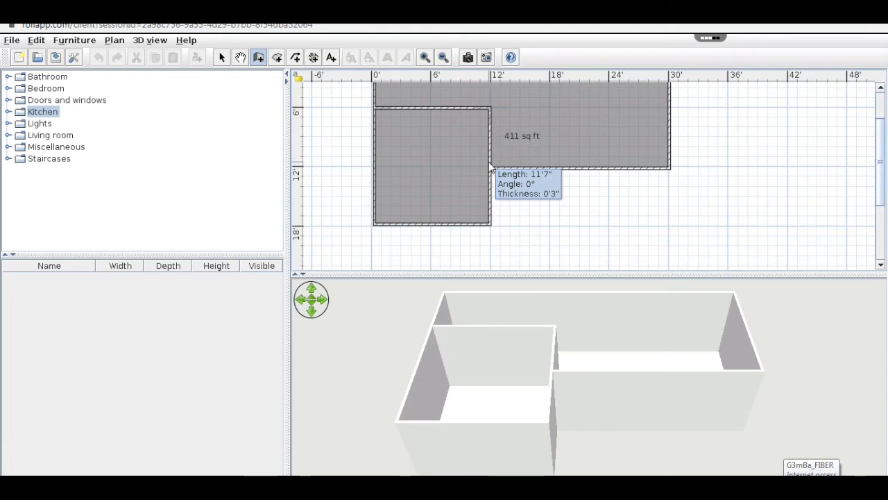
pyautogui.scroll(2, 489, 162)
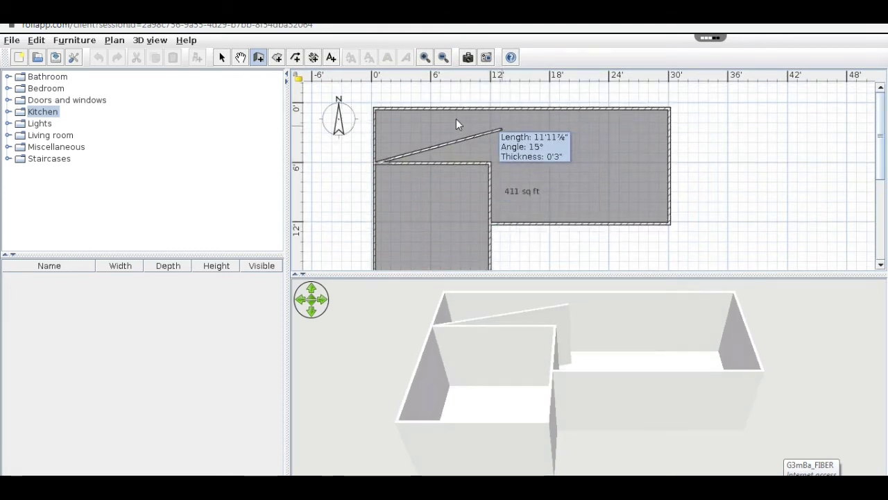
pyautogui.doubleClick(371, 161)
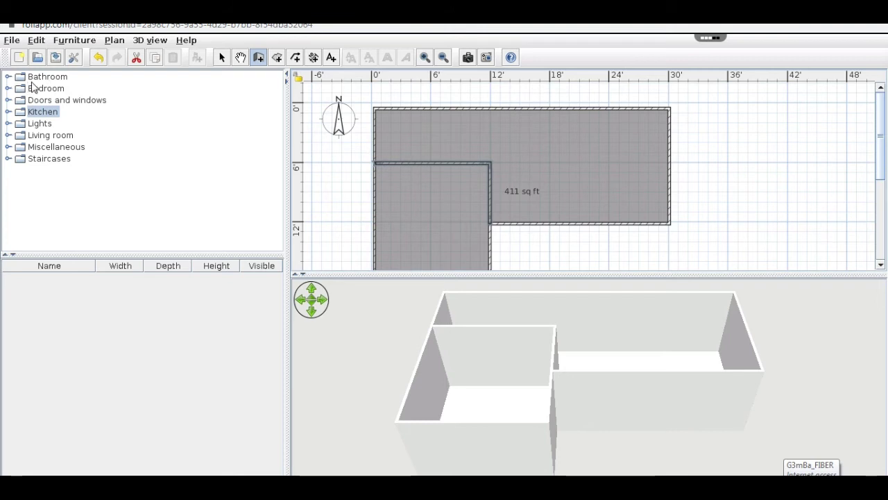
# Draw a partition about 5 ft 5 in long from the north wall down to the corner of the existing partitions.
pyautogui.click(490, 108)
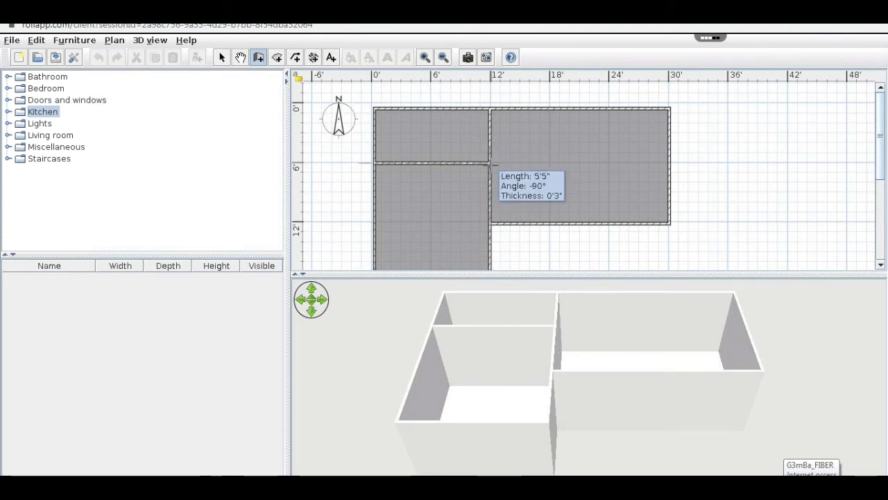
pyautogui.click(490, 164)
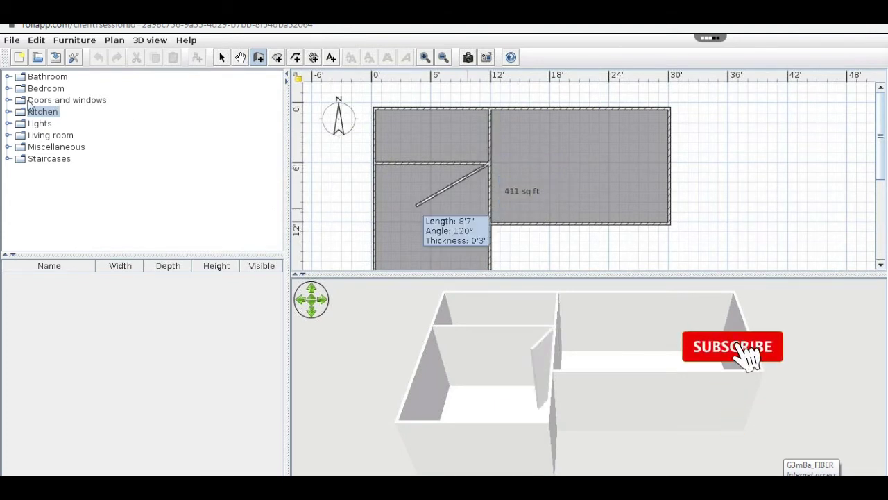
pyautogui.doubleClick(490, 163)
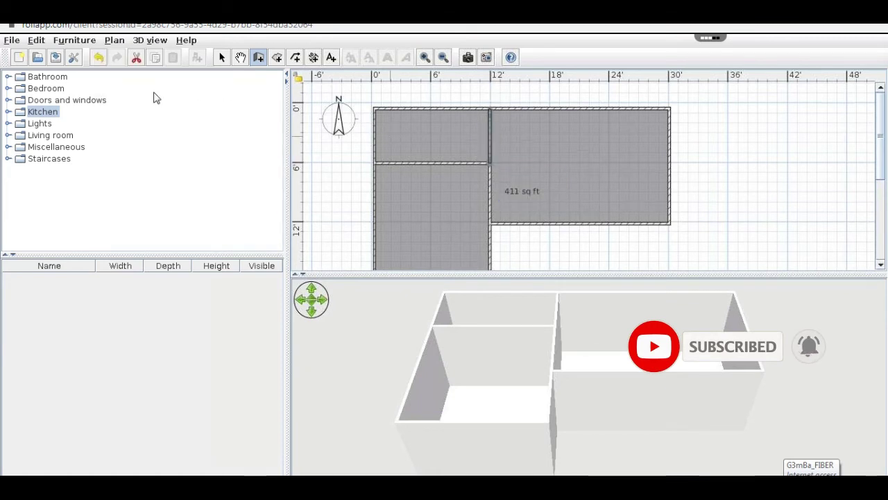
# Place a toilet unit in the small northwest room's corner and a shower just east of it.
pyautogui.click(7, 77)
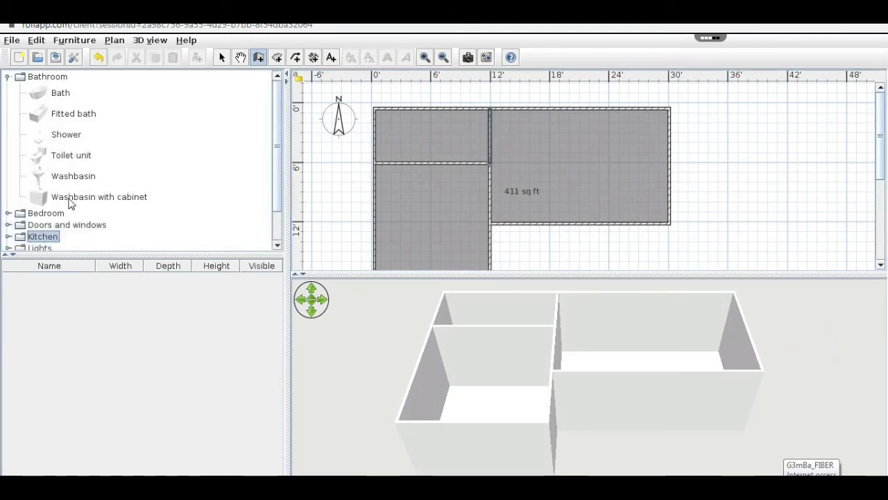
pyautogui.moveTo(81, 153); pyautogui.dragTo(397, 130)
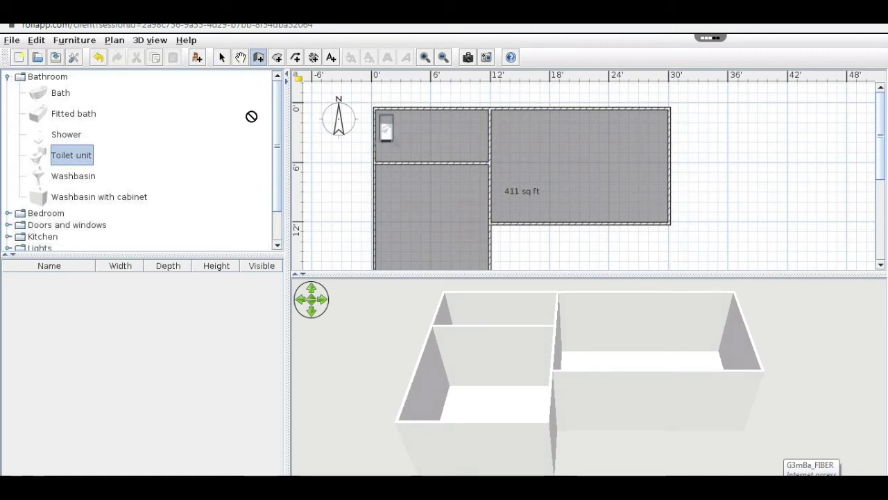
pyautogui.moveTo(251, 116); pyautogui.dragTo(410, 125)
pyautogui.moveTo(66, 134); pyautogui.dragTo(410, 125)
# Add a bath along the bathroom's north wall east of the shower and a washbasin against the south partition.
pyautogui.moveTo(61, 93); pyautogui.dragTo(440, 129)
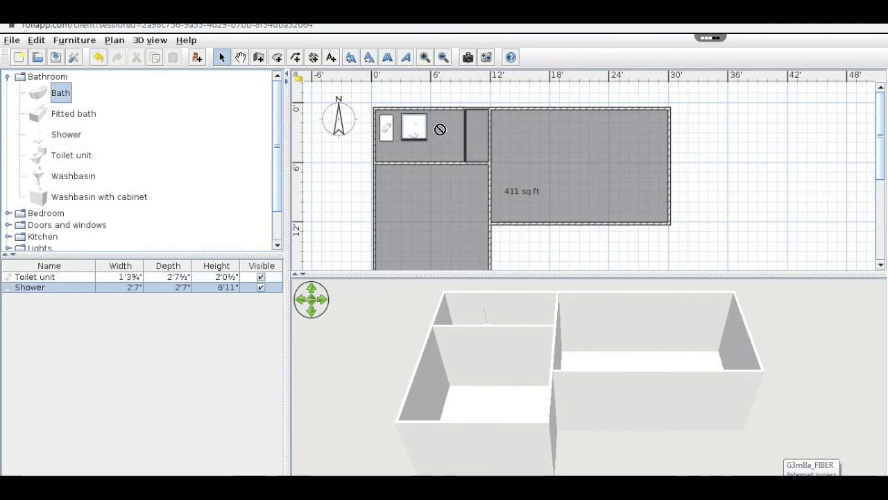
pyautogui.moveTo(398, 129); pyautogui.dragTo(430, 112)
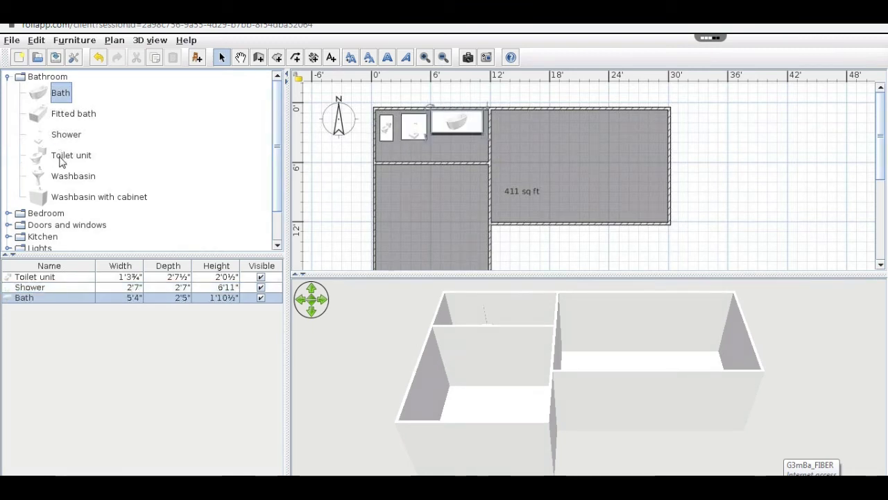
pyautogui.moveTo(73, 178); pyautogui.dragTo(431, 154)
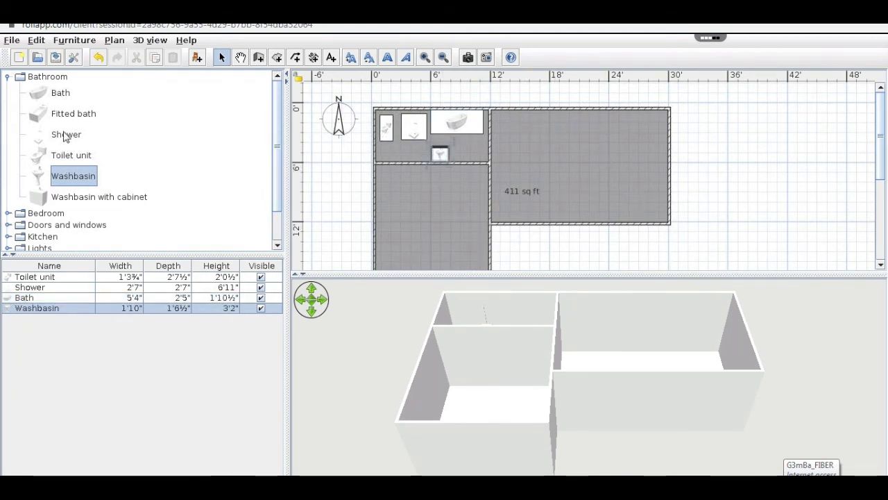
pyautogui.click(7, 79)
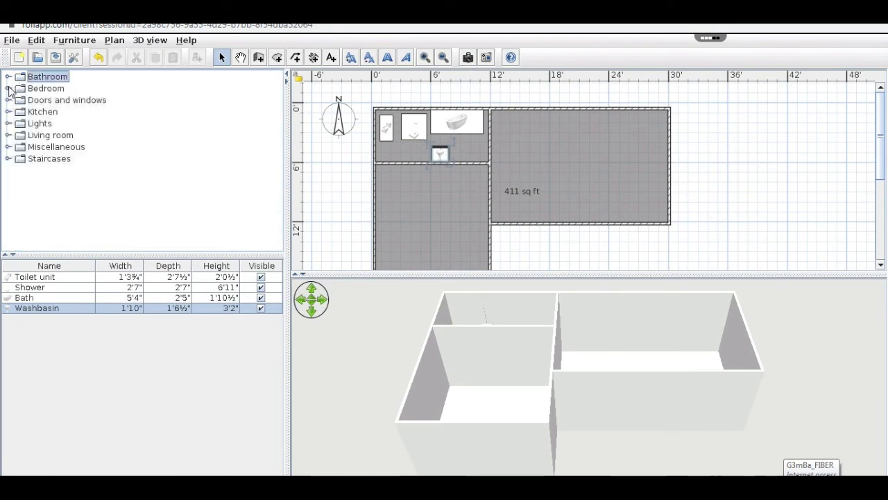
# Place the grey bed in the large east room, with its head against the middle of the east wall.
pyautogui.click(8, 89)
pyautogui.moveTo(83, 95); pyautogui.dragTo(647, 142)
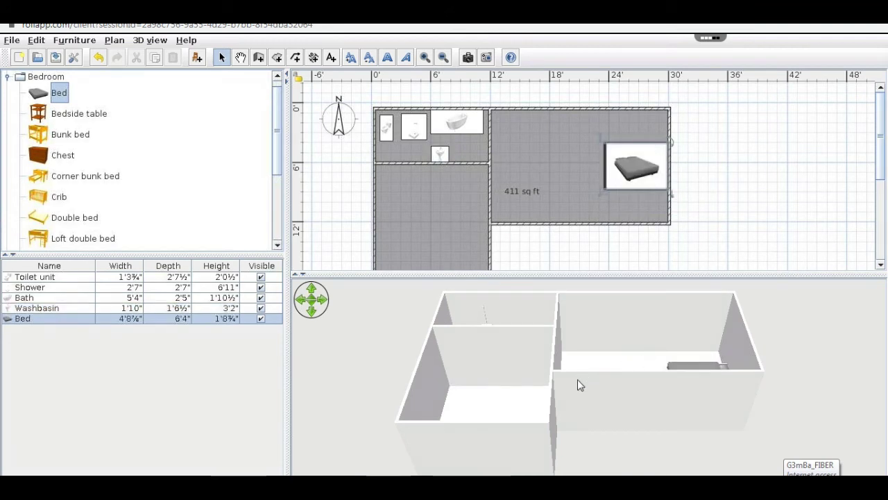
pyautogui.moveTo(596, 397); pyautogui.dragTo(718, 456)
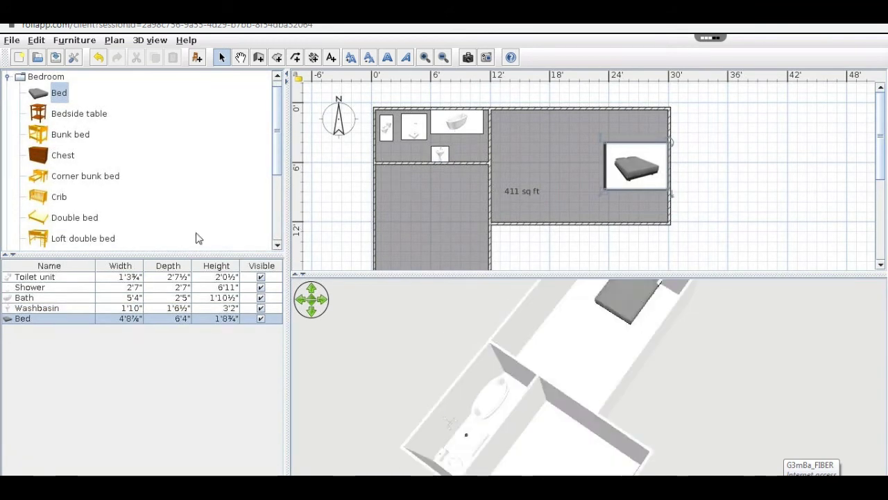
# Place sliding doors along the wall between the southwest room and the bedroom, just south of the bathroom.
pyautogui.scroll(-3, 67, 176)
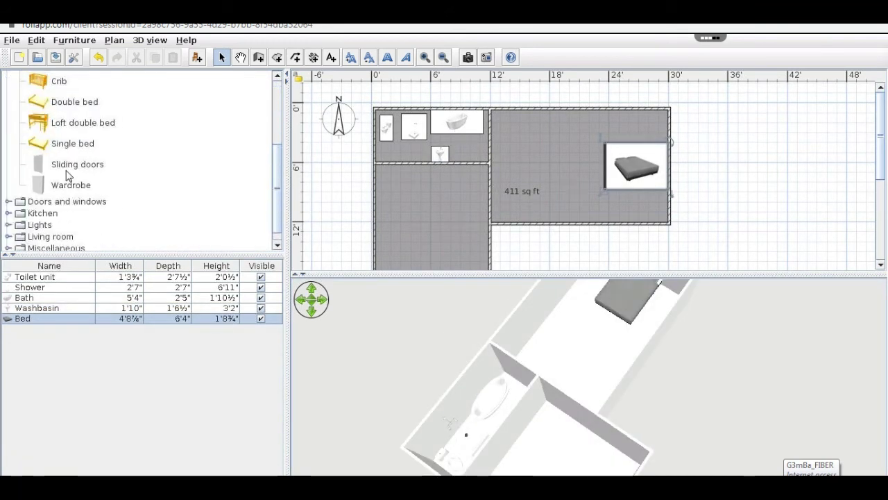
pyautogui.scroll(3, 67, 175)
pyautogui.scroll(-3, 67, 176)
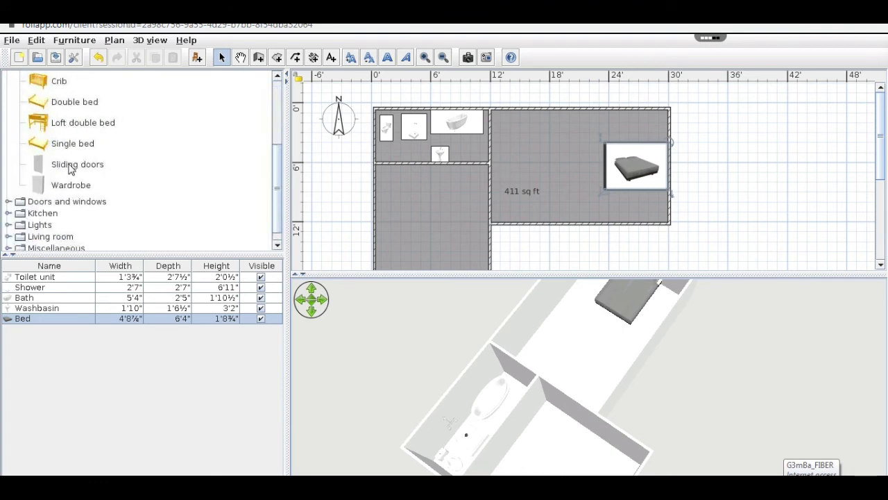
pyautogui.moveTo(71, 170); pyautogui.dragTo(484, 173)
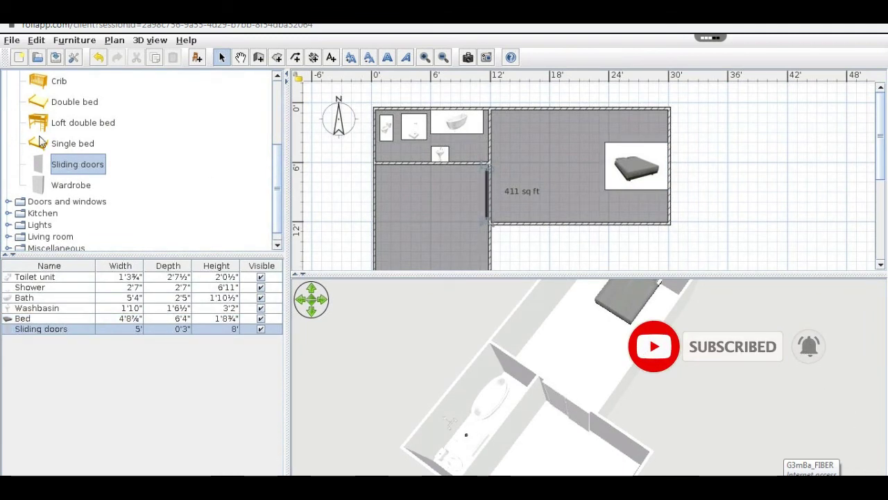
pyautogui.scroll(5, 40, 142)
pyautogui.click(7, 88)
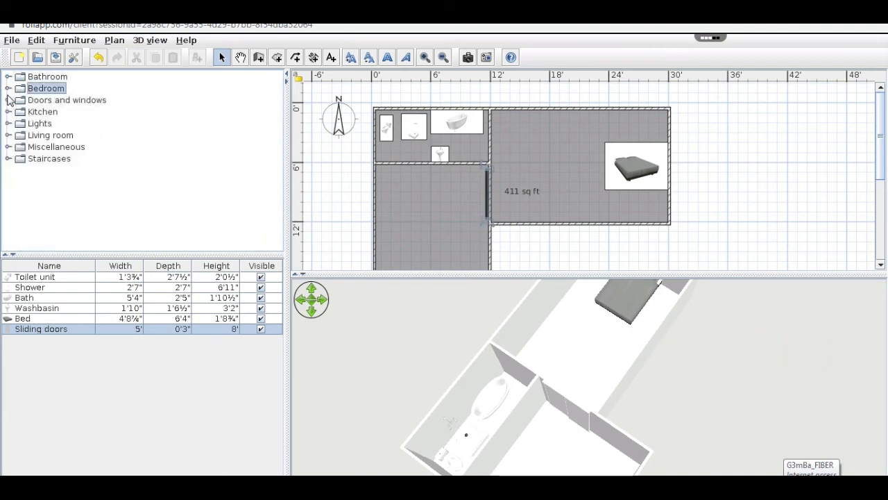
# Place a door in the wall between bathroom and bedroom, and a five panes window in the east wall behind the bed.
pyautogui.click(8, 100)
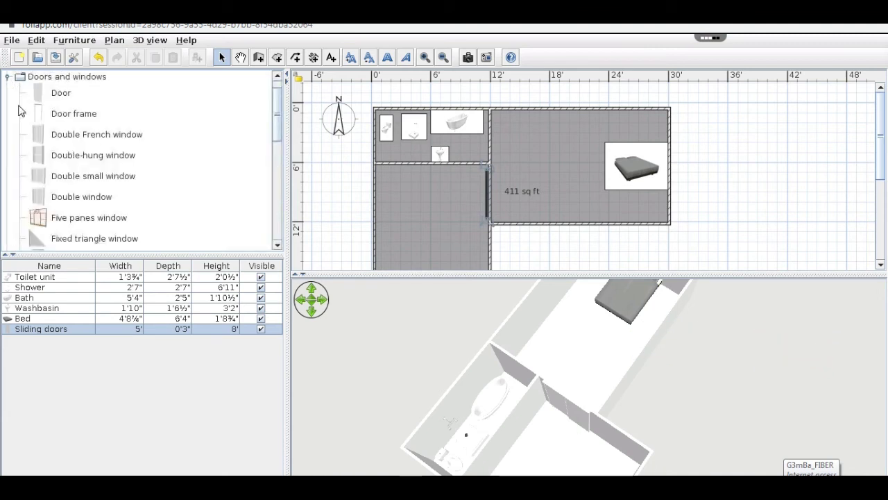
pyautogui.moveTo(61, 96); pyautogui.dragTo(492, 138)
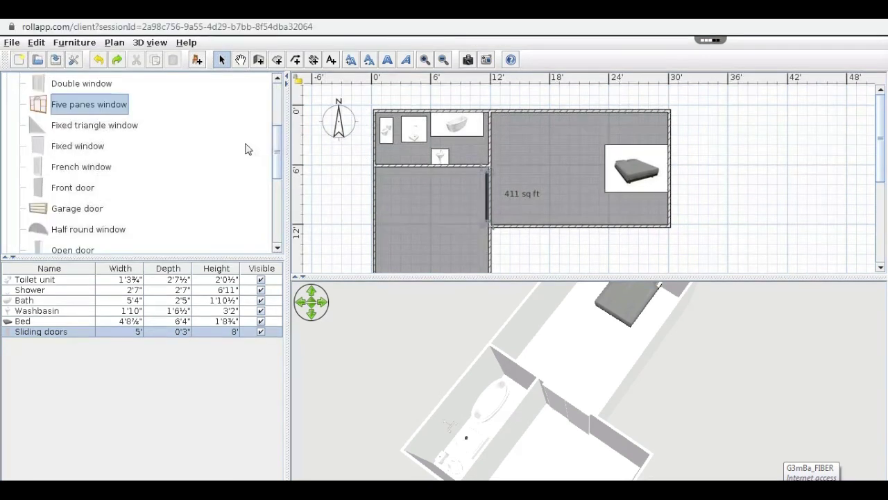
pyautogui.scroll(2, 246, 144)
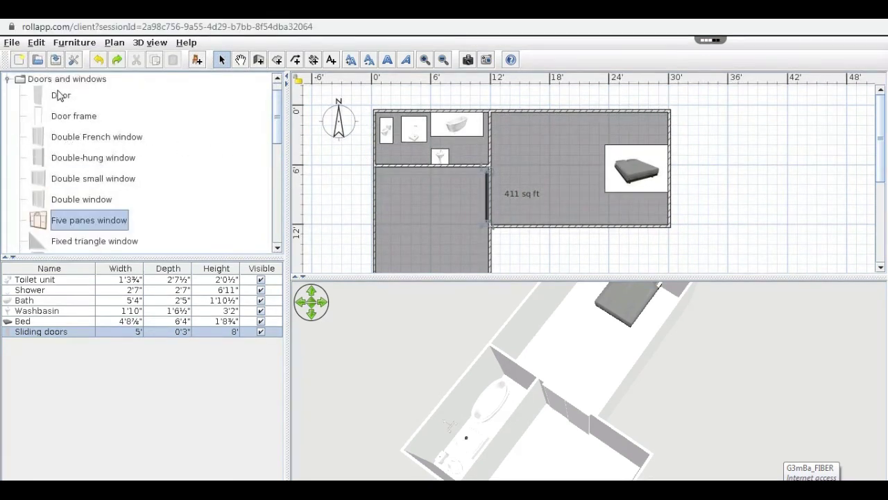
pyautogui.moveTo(60, 95); pyautogui.dragTo(489, 134)
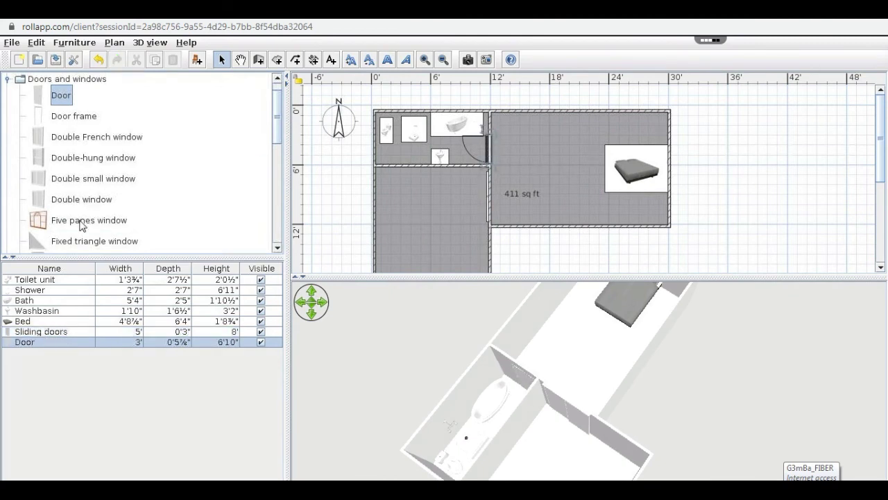
pyautogui.moveTo(79, 221); pyautogui.dragTo(656, 143)
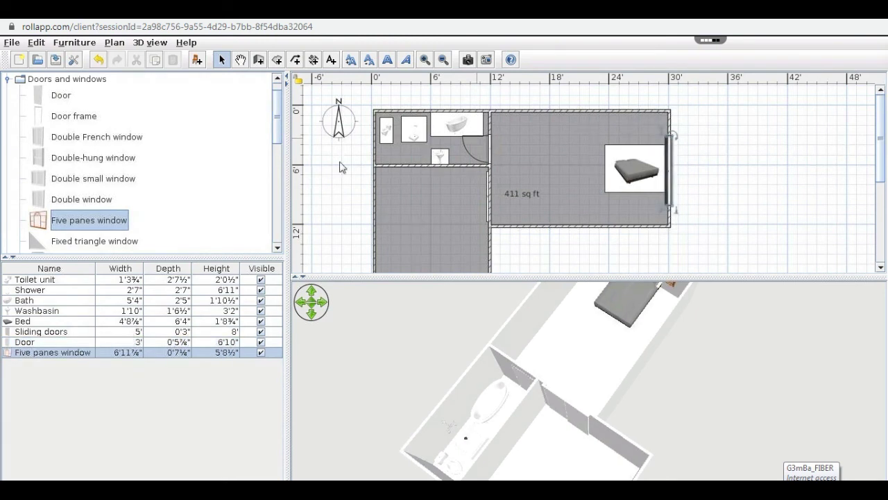
# Place the blue armchair from the living room furniture in the northern part of the southwest room.
pyautogui.scroll(-2, 412, 185)
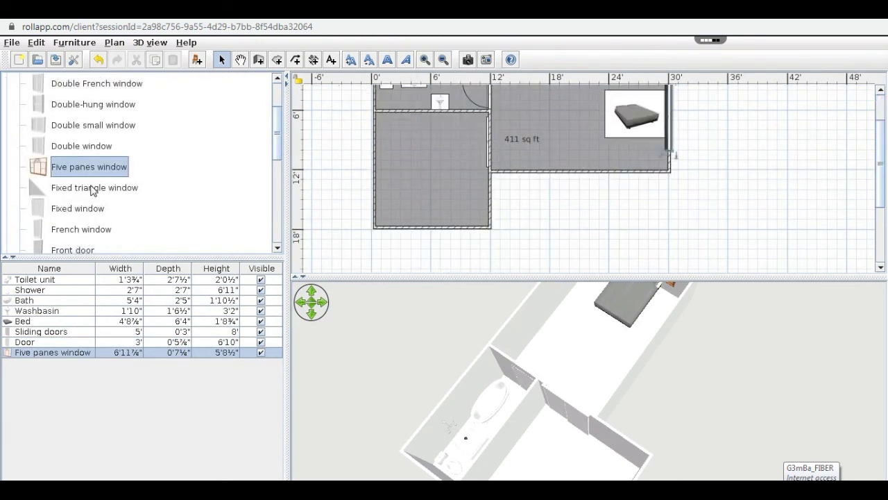
pyautogui.scroll(-4, 91, 190)
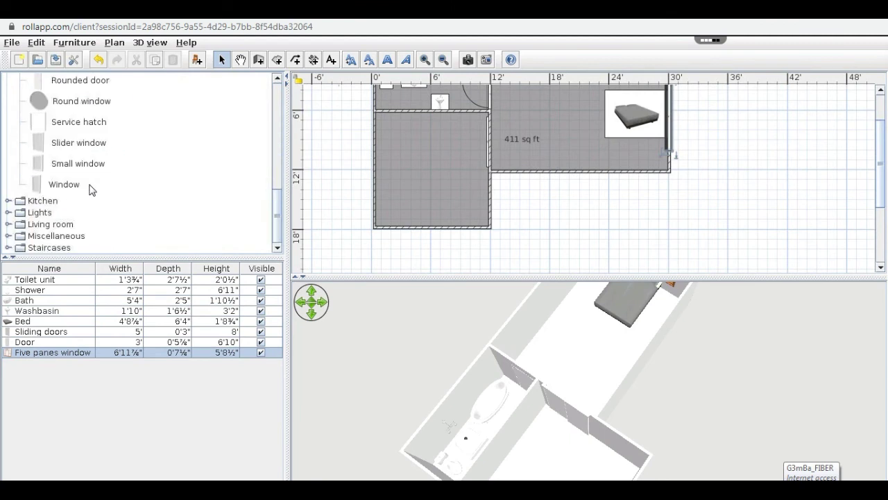
pyautogui.click(7, 225)
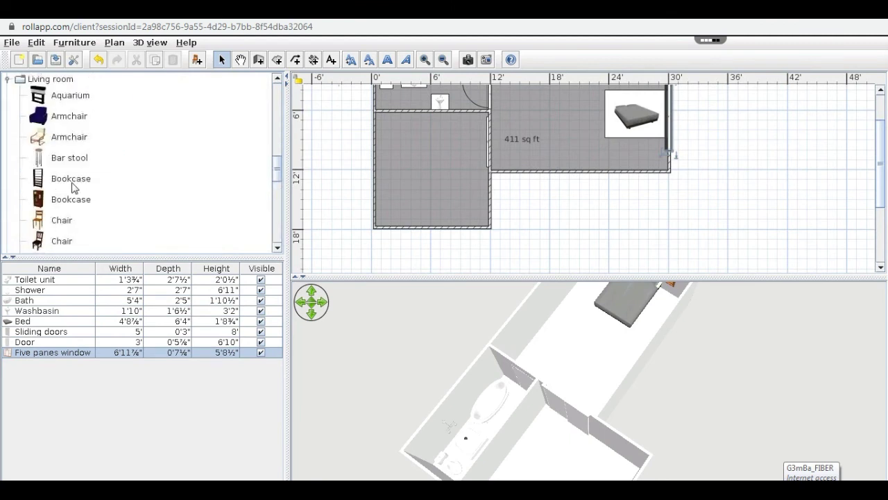
pyautogui.moveTo(68, 123); pyautogui.dragTo(404, 126)
# Place a corner sofa in the southwest corner of the living room, with its back to the south wall.
pyautogui.scroll(-3, 61, 182)
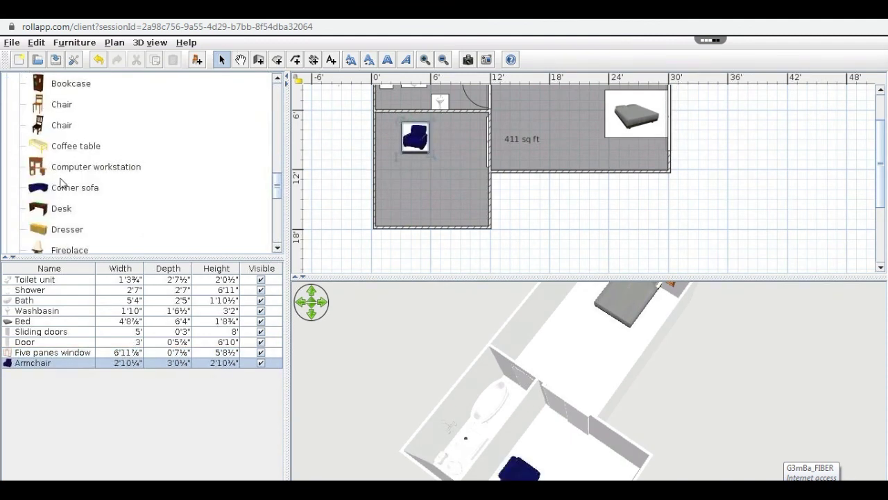
pyautogui.moveTo(68, 188); pyautogui.dragTo(107, 187)
pyautogui.moveTo(446, 174); pyautogui.dragTo(27, 222)
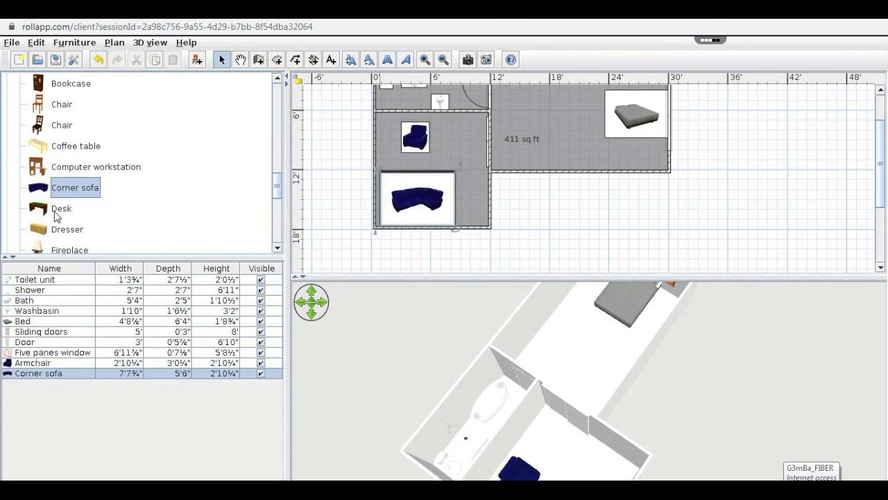
pyautogui.moveTo(588, 388); pyautogui.dragTo(753, 378)
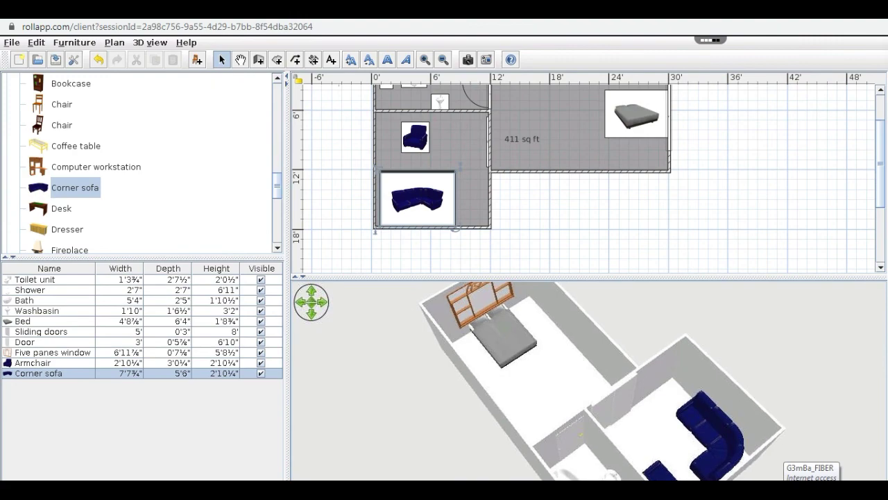